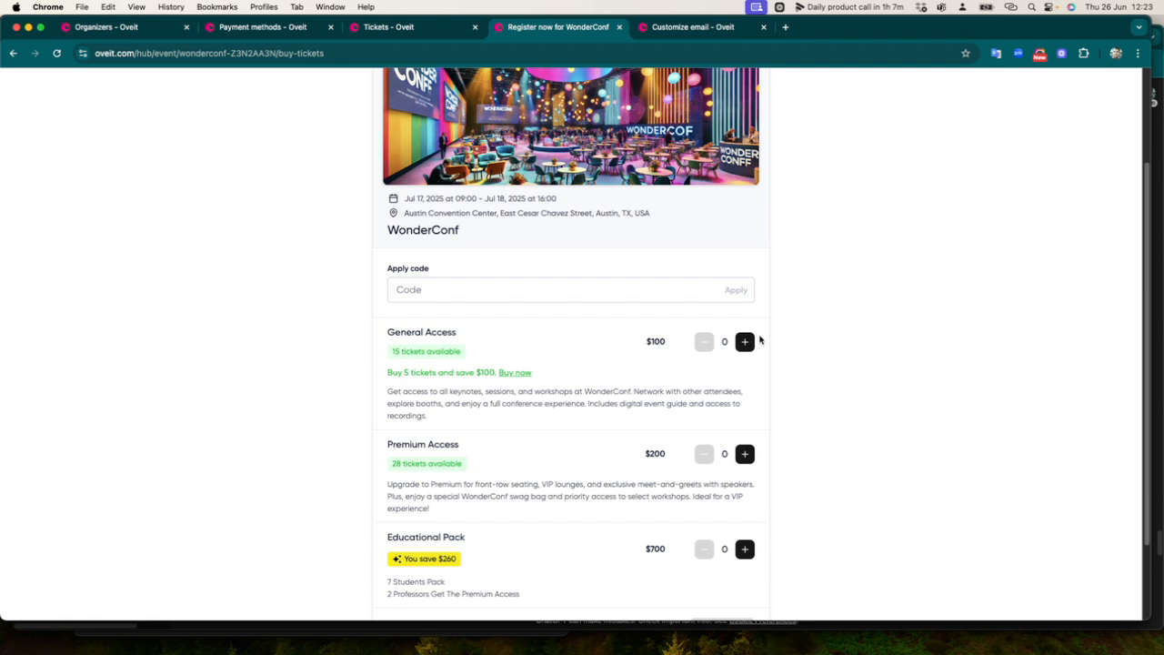
Add two General Access WonderConf tickets for a $200 total and continue to add-ons
{"action": "left_click", "coordinate": [746, 342]}
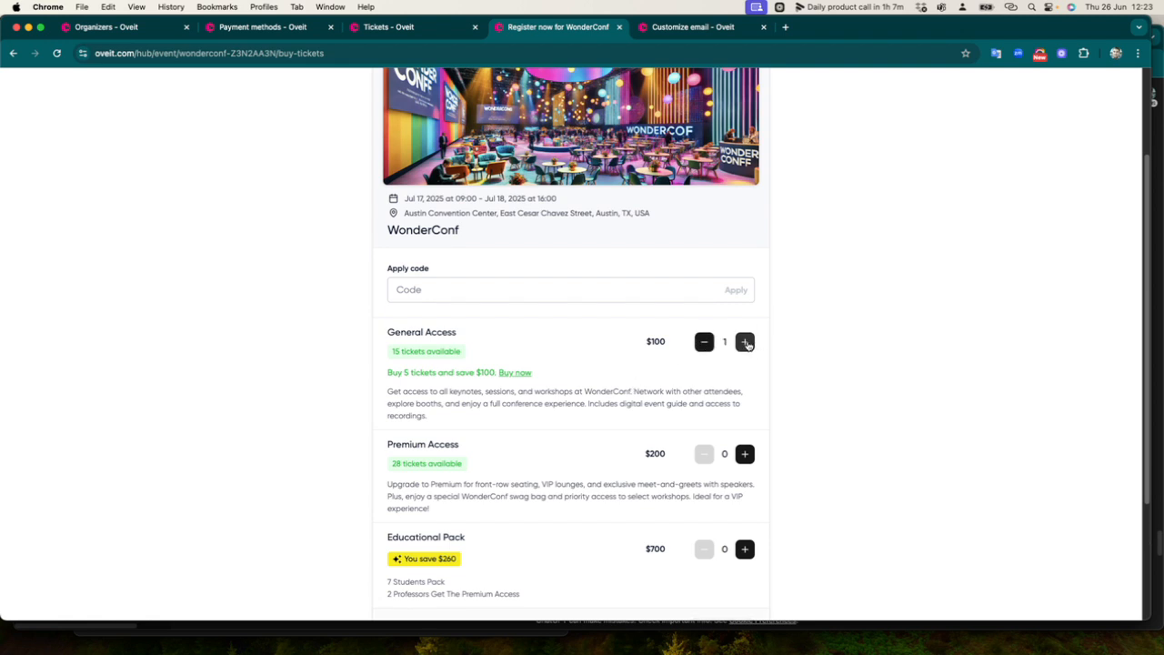
{"action": "scroll", "coordinate": [745, 382], "scroll_direction": "down", "scroll_amount": 5}
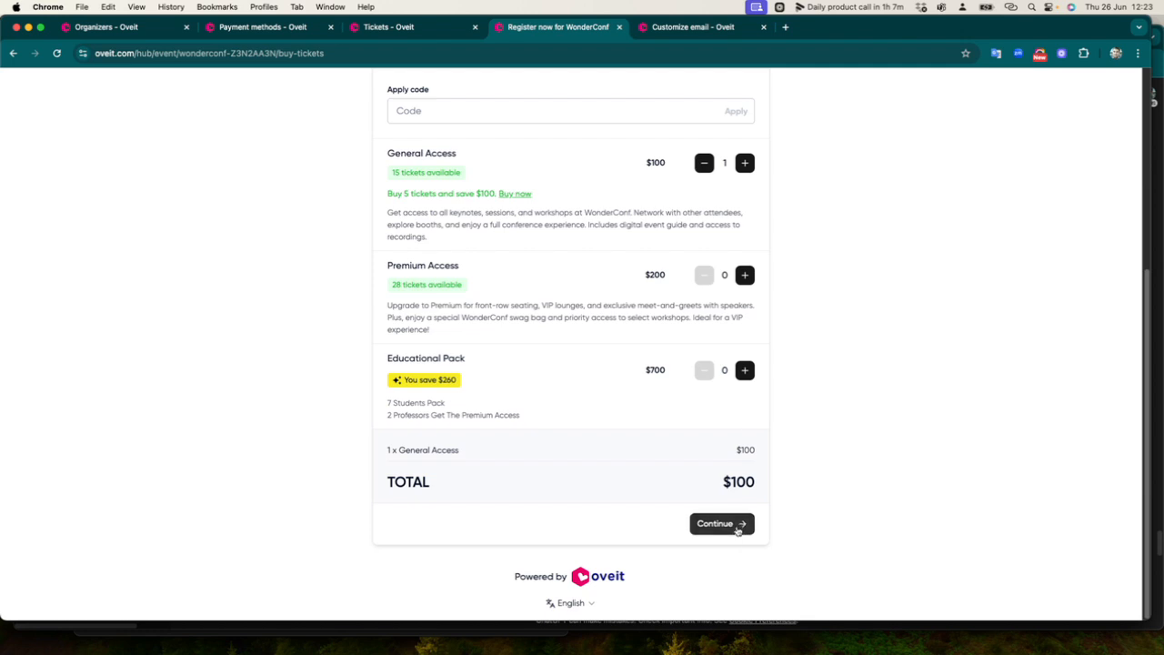
{"action": "left_click", "coordinate": [745, 163]}
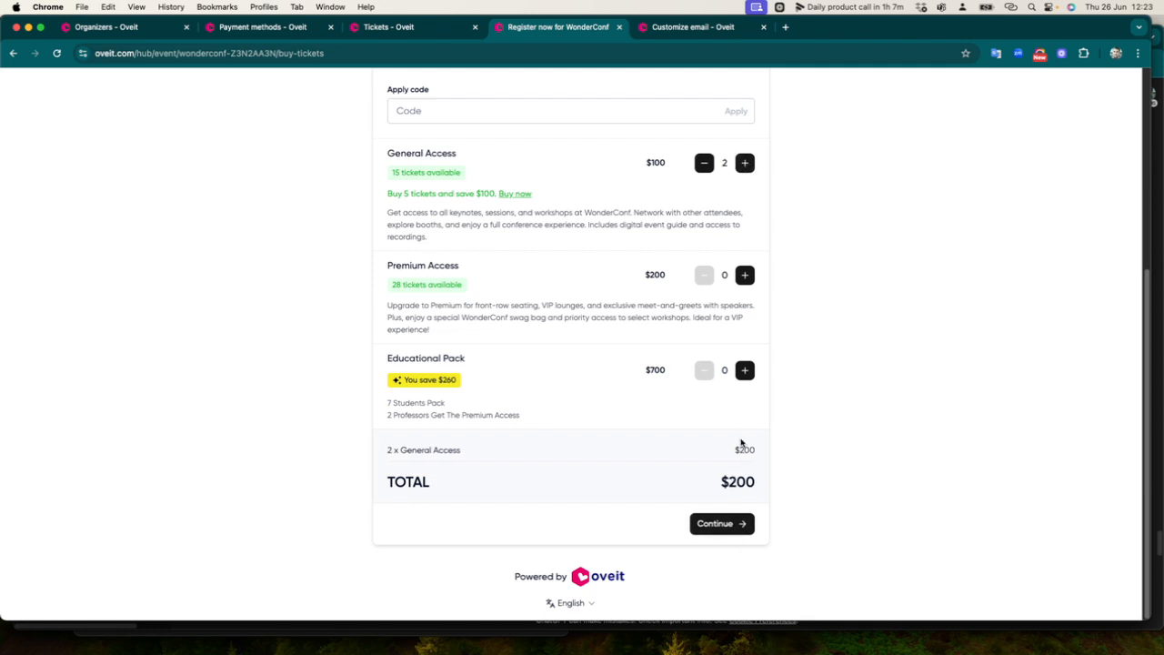
{"action": "left_click", "coordinate": [725, 524]}
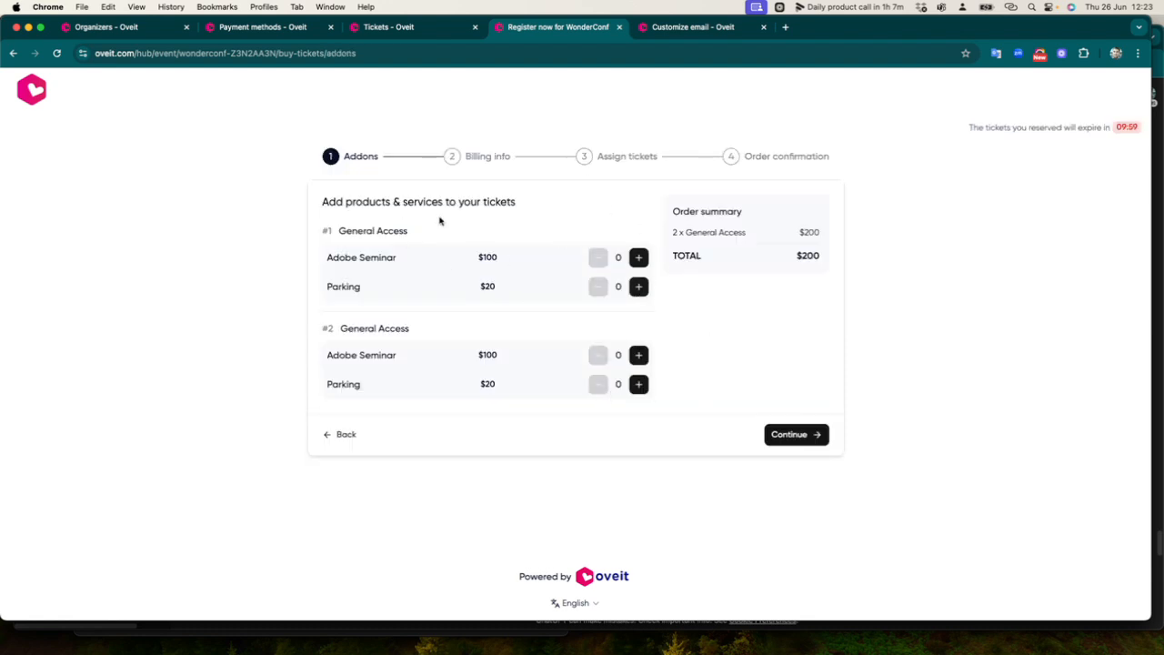
Skip add-ons and enter the buyer's e-mail address and first name
{"action": "left_click", "coordinate": [789, 435]}
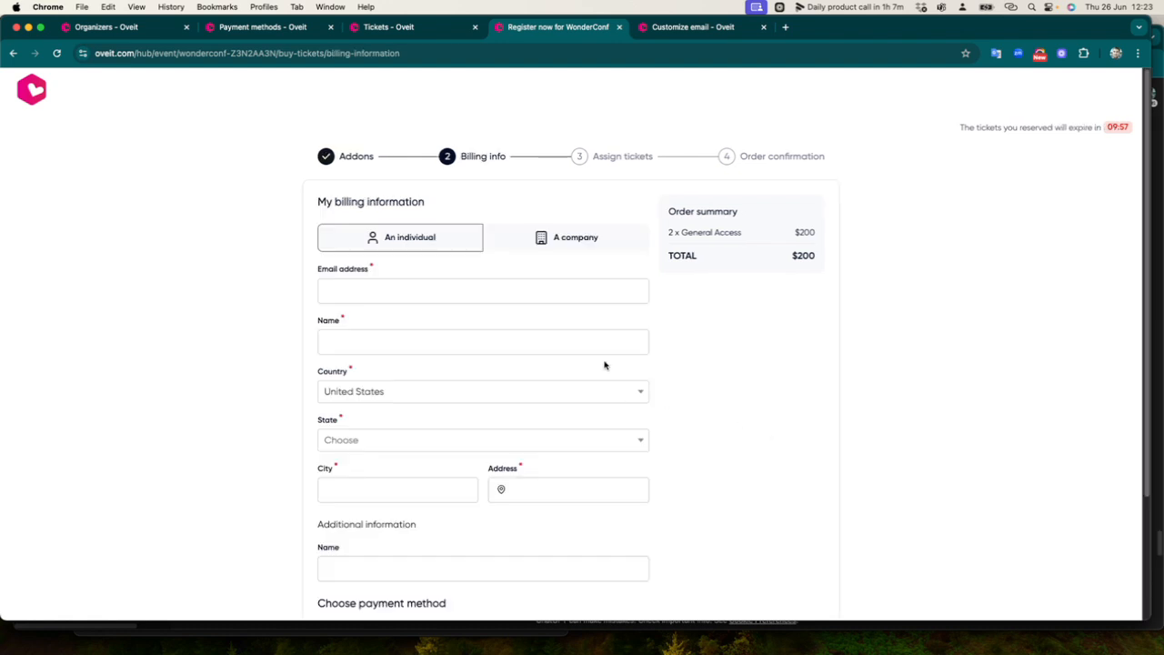
{"action": "scroll", "coordinate": [551, 231], "scroll_direction": "down", "scroll_amount": 4}
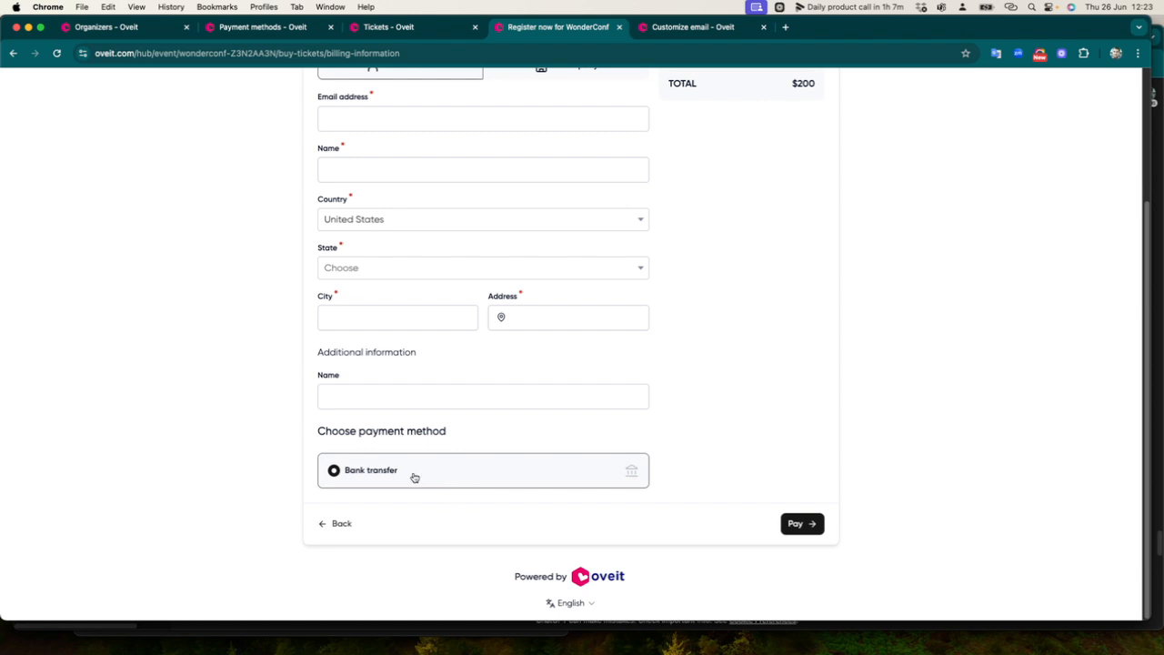
{"action": "left_click", "coordinate": [412, 124]}
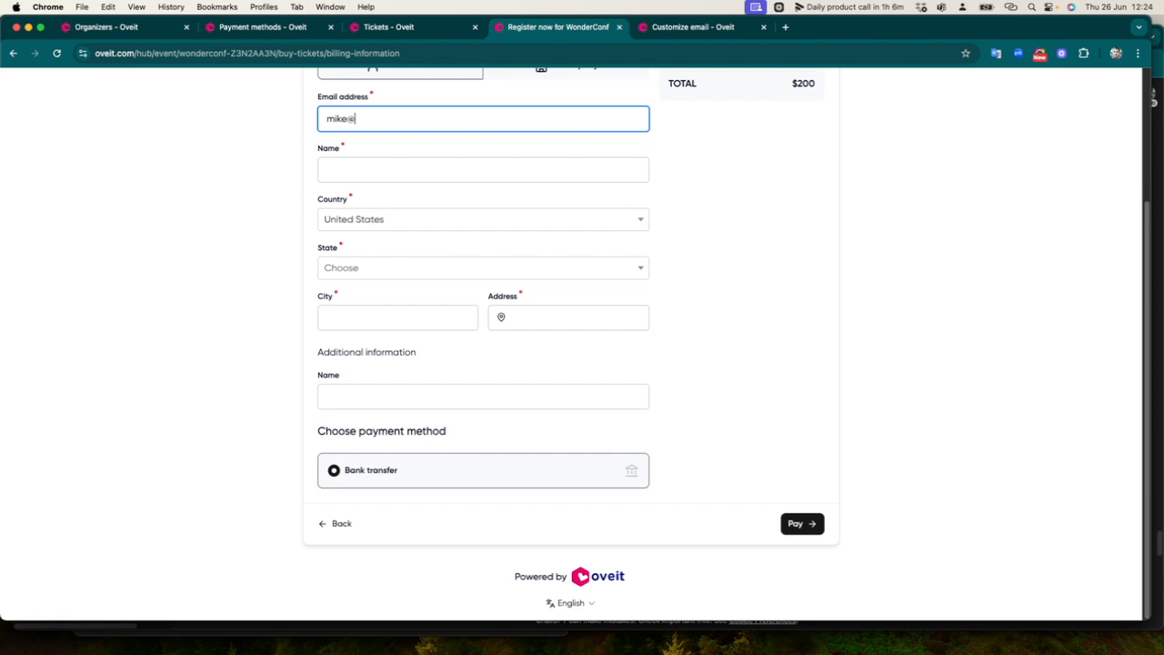
{"action": "key", "text": "Tab"}
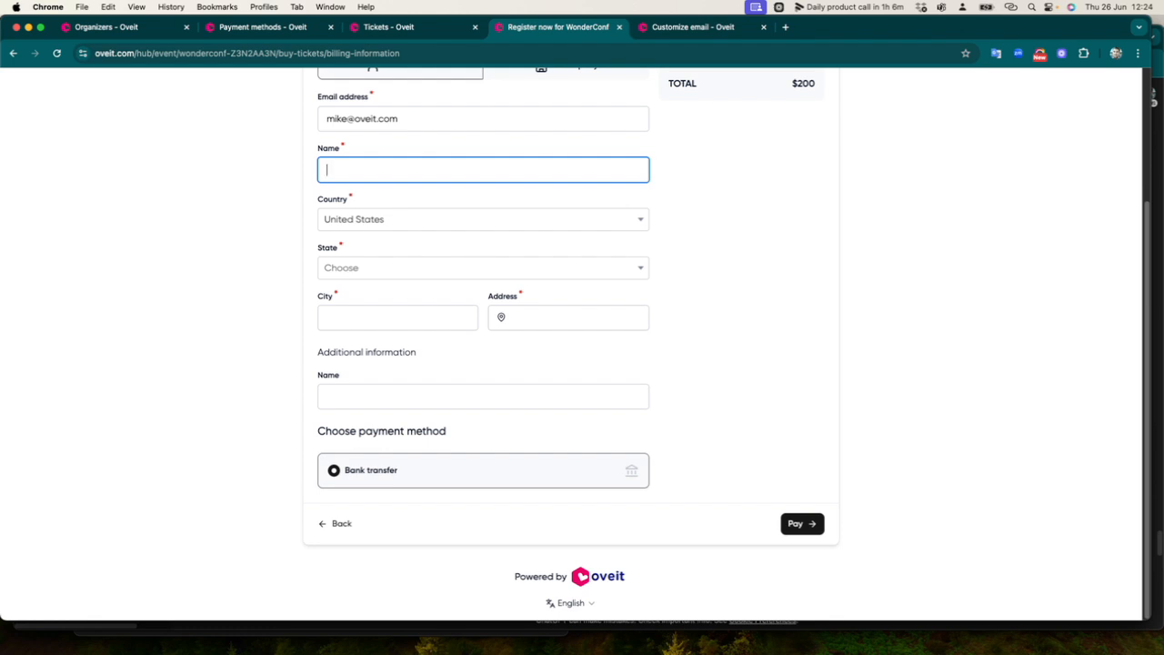
{"action": "type", "text": "Mike"}
Select Texas as the state, fill in the city and street address, and pay by bank transfer
{"action": "left_click", "coordinate": [386, 269]}
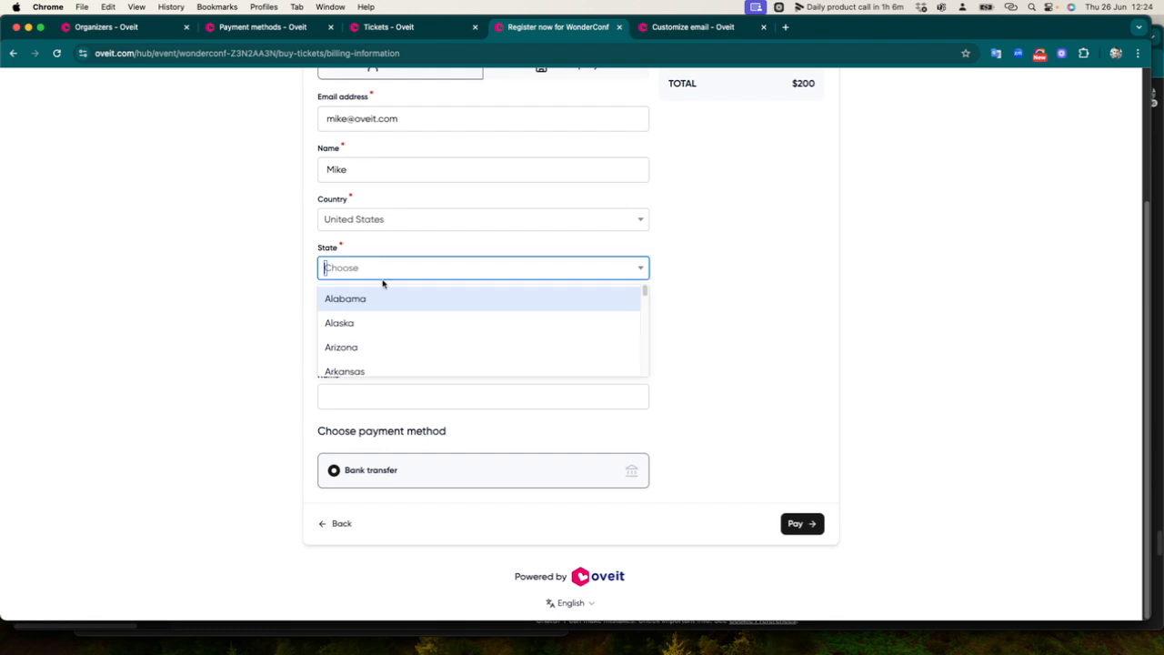
{"action": "type", "text": "tex"}
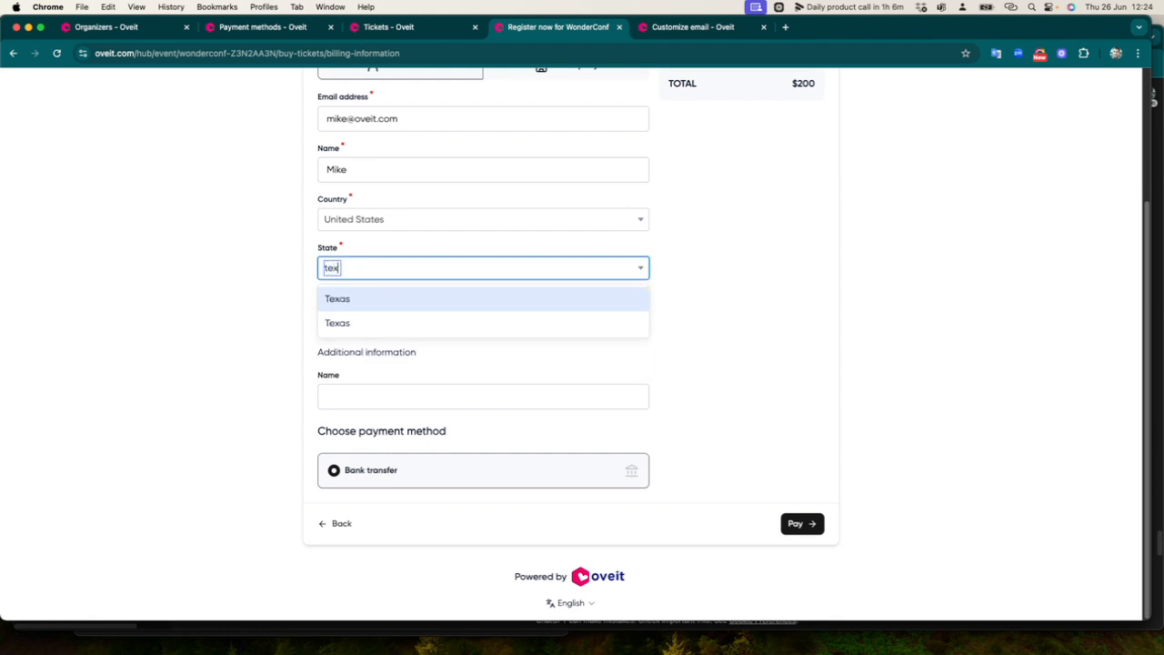
{"action": "left_click", "coordinate": [365, 298]}
{"action": "left_click", "coordinate": [363, 312]}
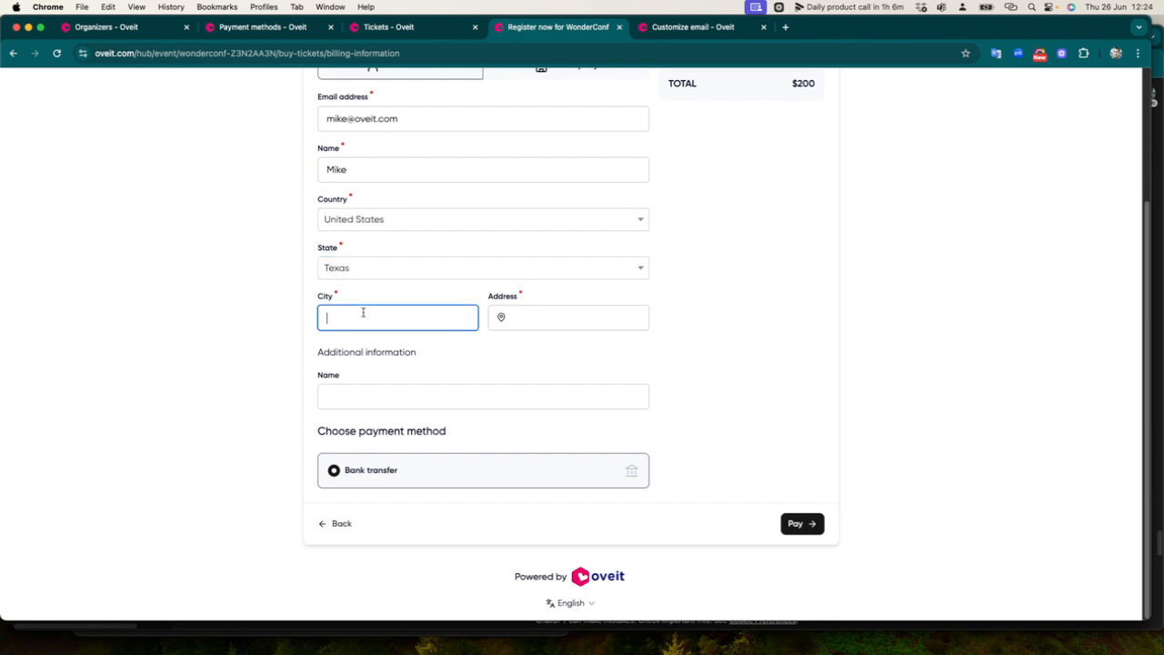
{"action": "type", "text": "Austin"}
{"action": "left_click", "coordinate": [506, 326]}
{"action": "type", "text": "Bee Cave"}
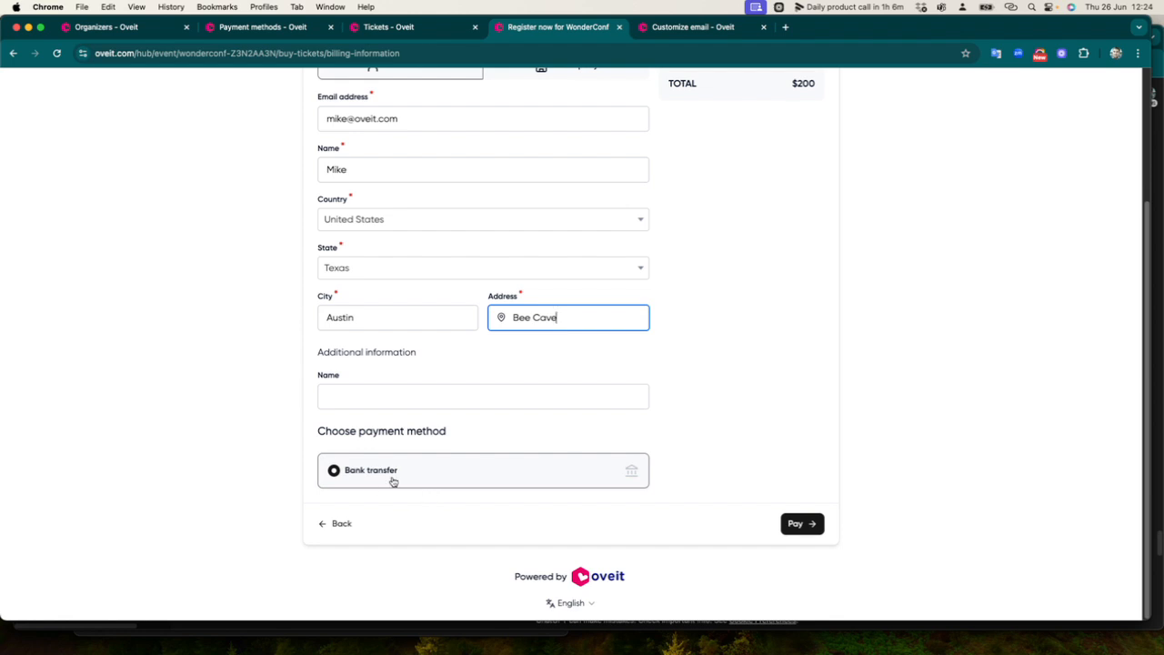
{"action": "left_click", "coordinate": [816, 524]}
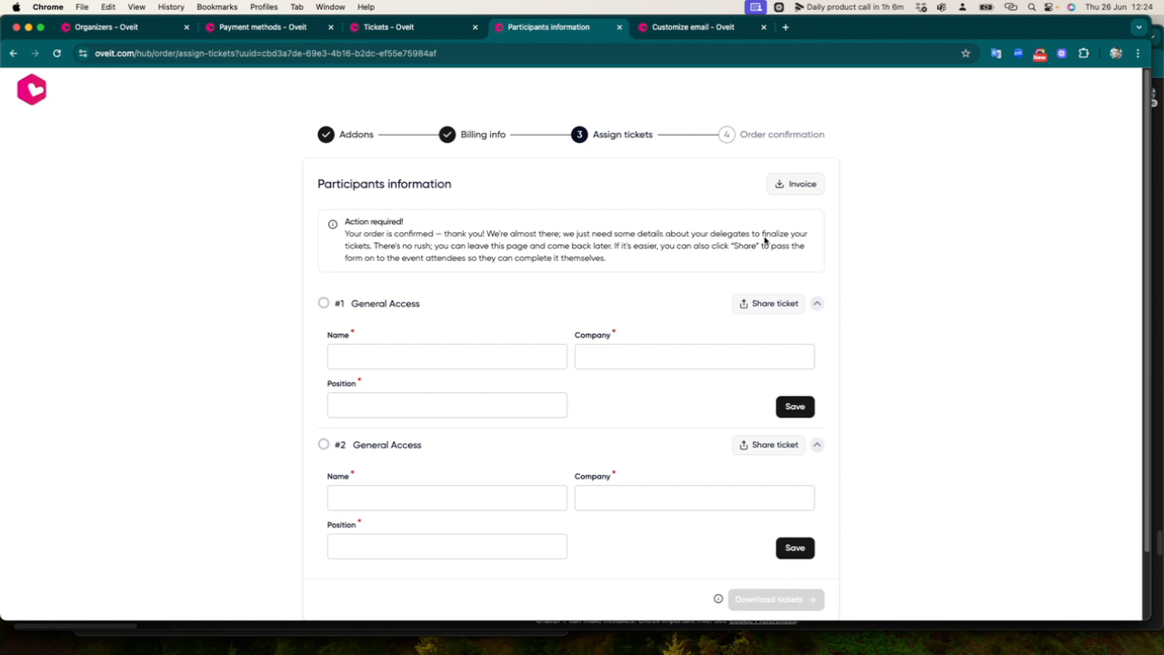
Review the Action required notice about delegate details, then go to Payment methods
{"action": "left_click_drag", "start_coordinate": [346, 224], "coordinate": [611, 258]}
{"action": "left_click", "coordinate": [637, 258]}
{"action": "left_click_drag", "start_coordinate": [355, 233], "coordinate": [723, 234]}
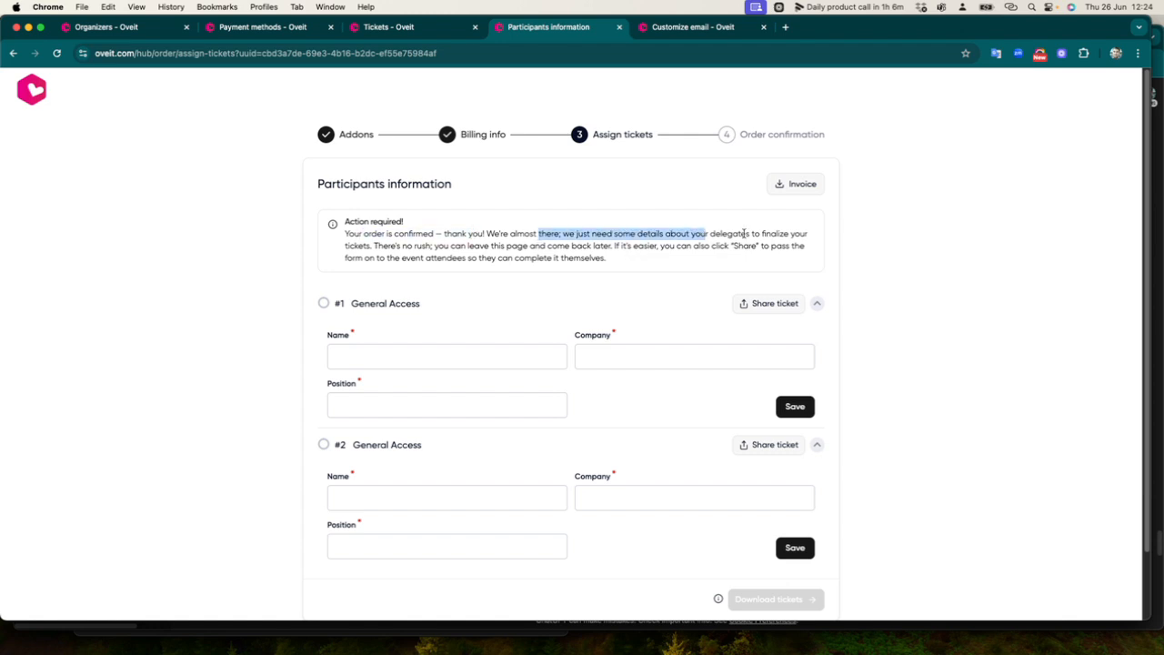
{"action": "left_click", "coordinate": [351, 240]}
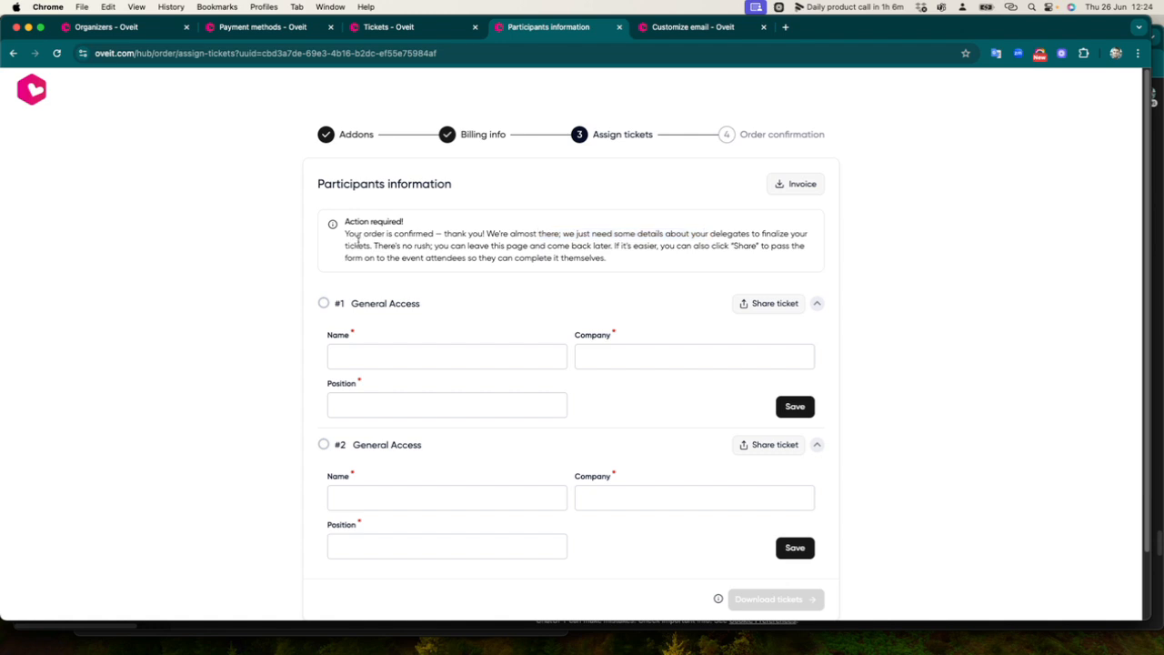
{"action": "scroll", "coordinate": [610, 263], "scroll_direction": "down", "scroll_amount": 3}
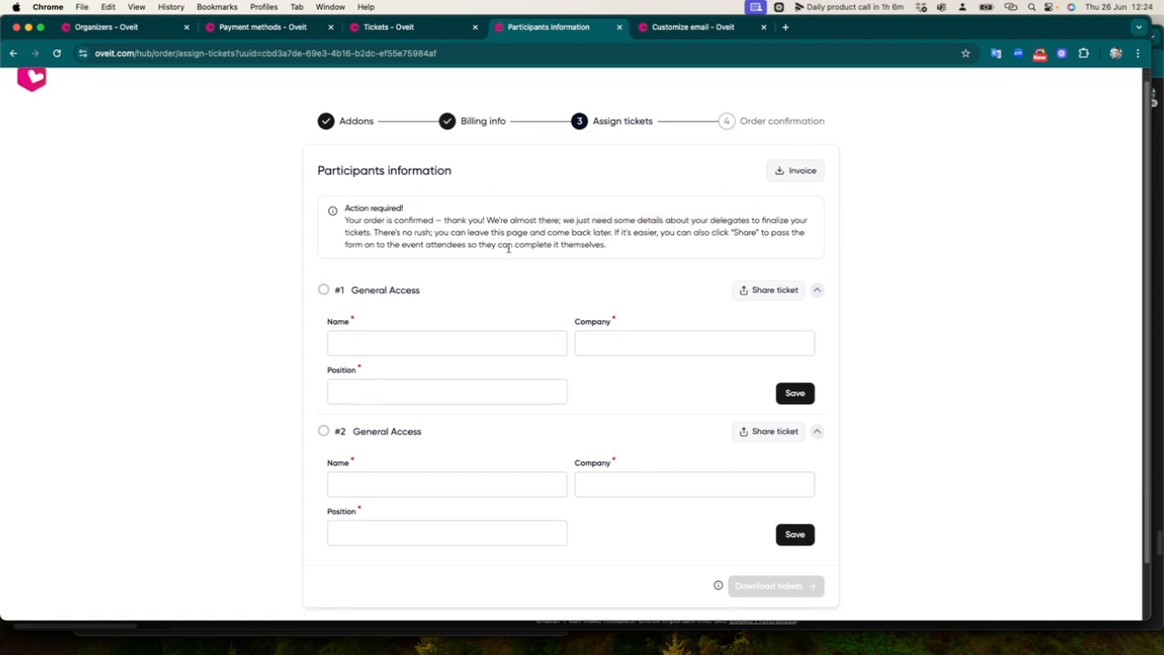
{"action": "scroll", "coordinate": [612, 271], "scroll_direction": "up", "scroll_amount": 3}
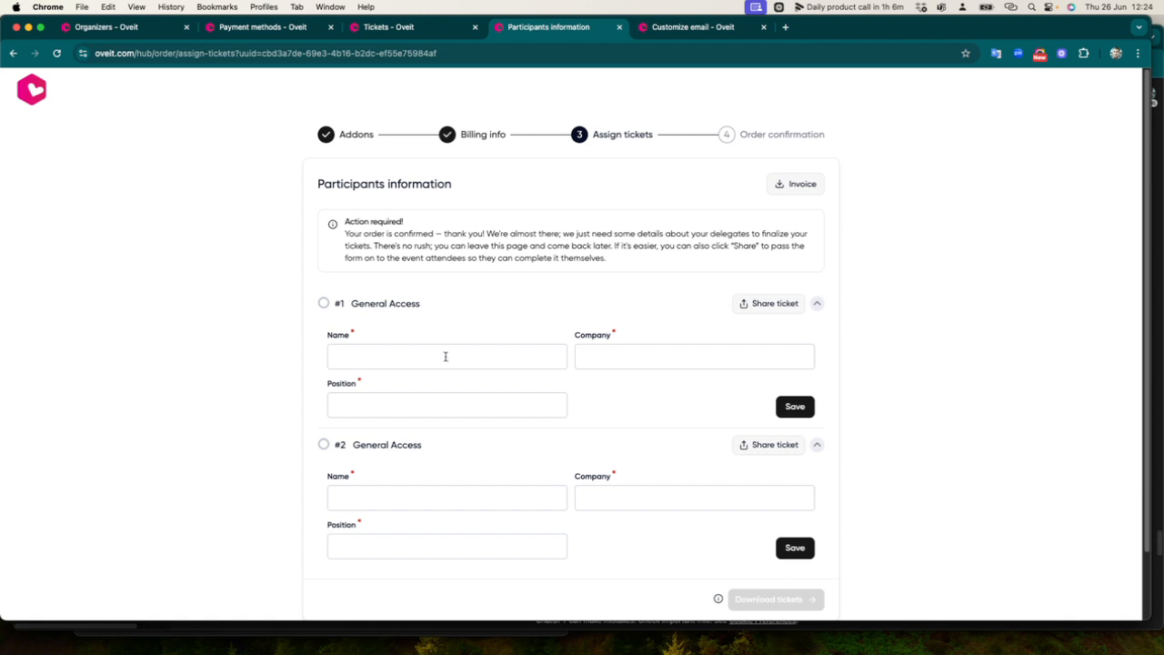
{"action": "left_click", "coordinate": [247, 28]}
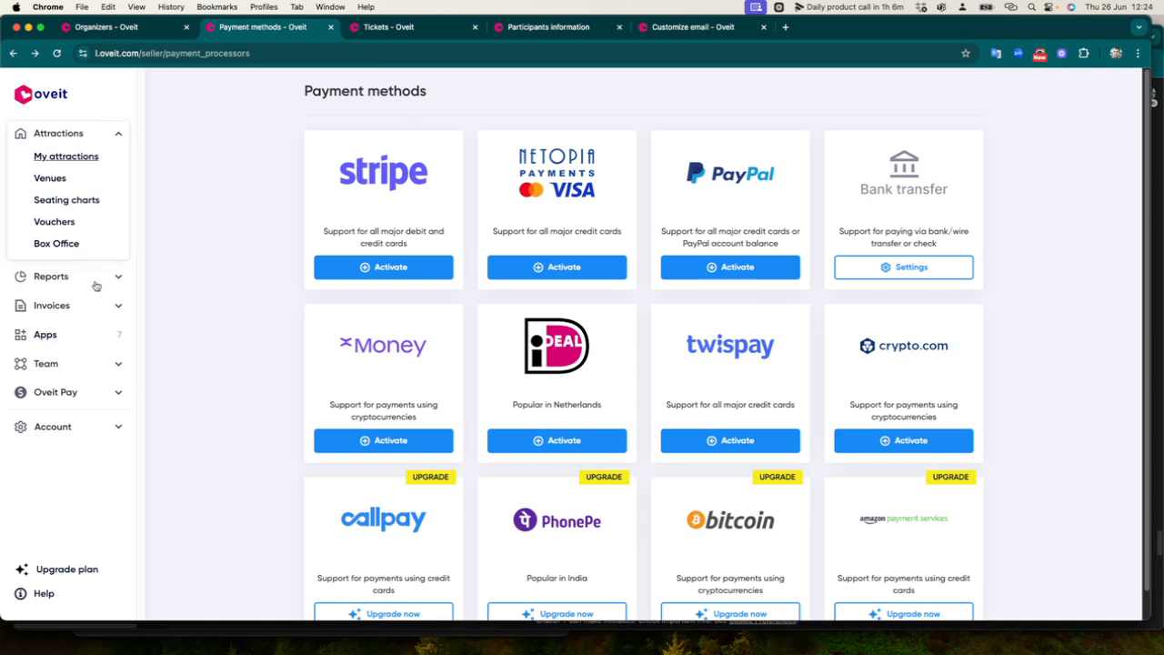
{"action": "left_click", "coordinate": [92, 428]}
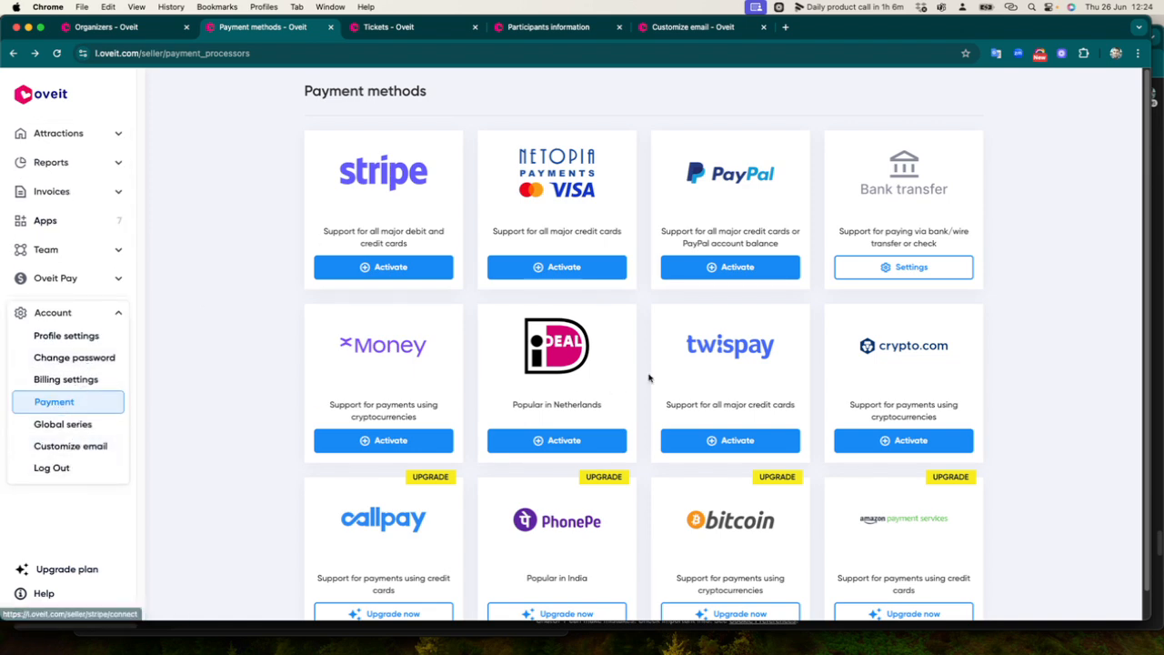
{"action": "scroll", "coordinate": [659, 364], "scroll_direction": "down", "scroll_amount": 1}
{"action": "scroll", "coordinate": [819, 300], "scroll_direction": "up", "scroll_amount": 1}
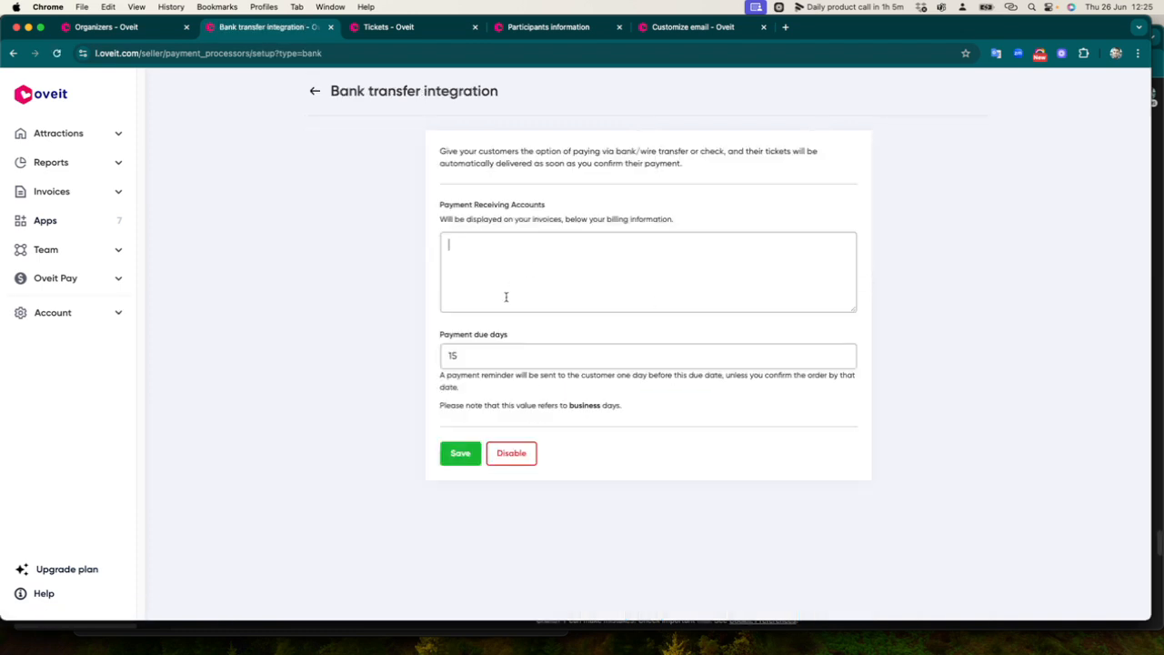
{"action": "left_click", "coordinate": [485, 260]}
{"action": "double_click", "coordinate": [452, 357]}
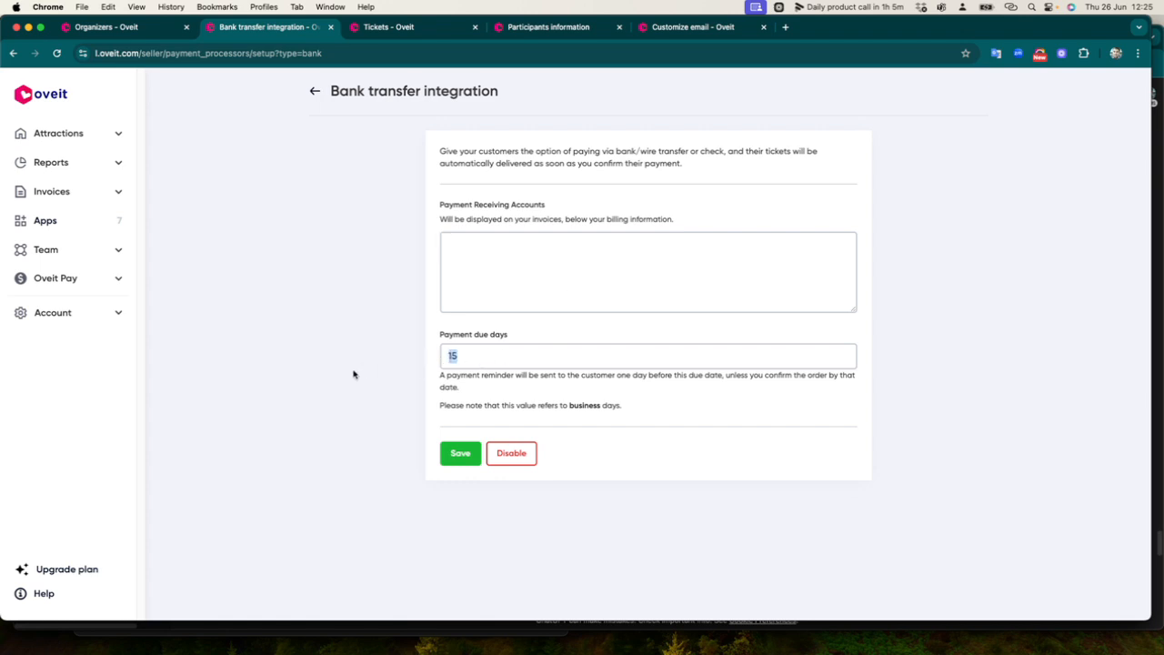
{"action": "left_click", "coordinate": [440, 337]}
{"action": "left_click", "coordinate": [689, 35]}
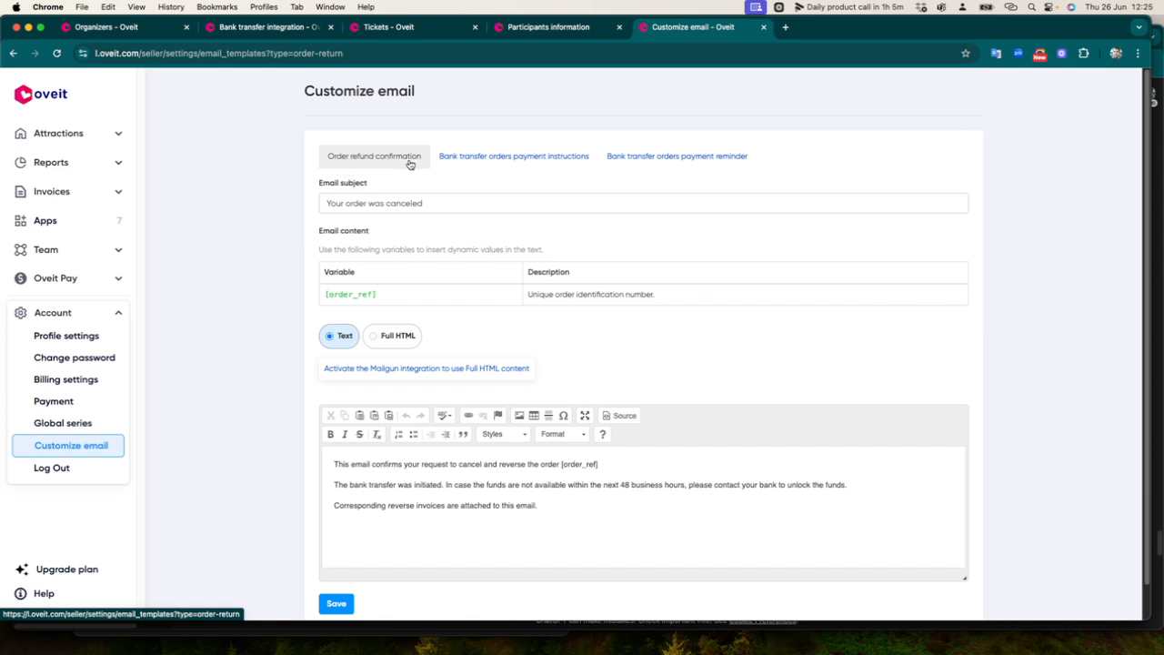
In the Bank transfer orders payment instructions email body, set the [due_date] placeholder to bold
{"action": "left_click", "coordinate": [482, 162]}
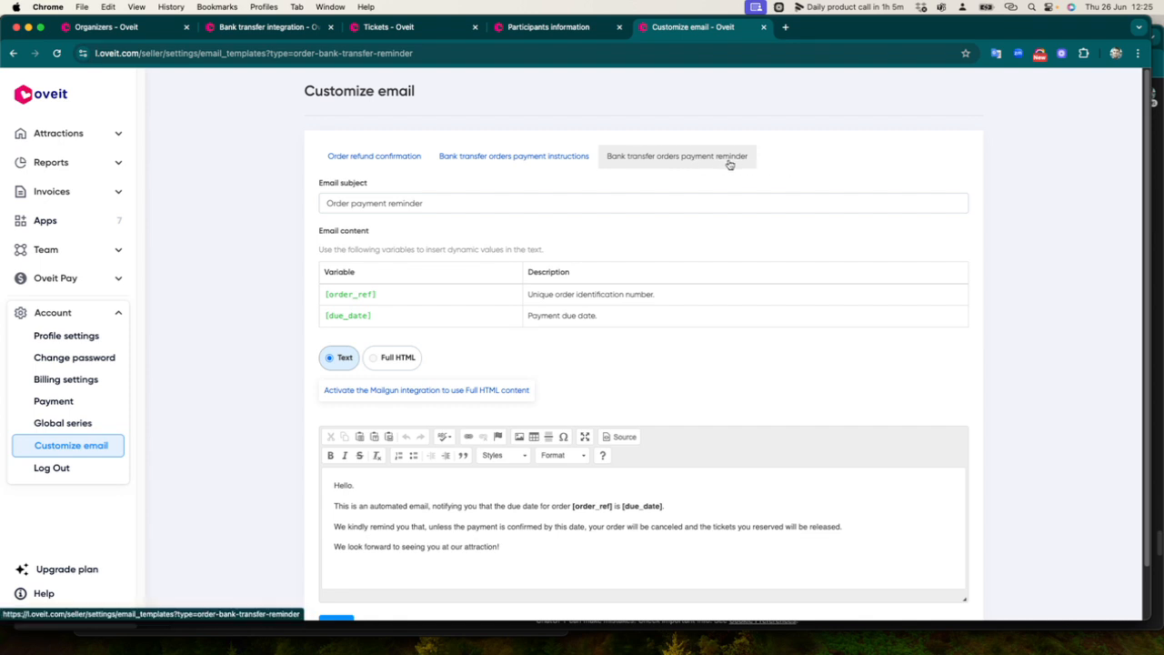
{"action": "left_click", "coordinate": [482, 157]}
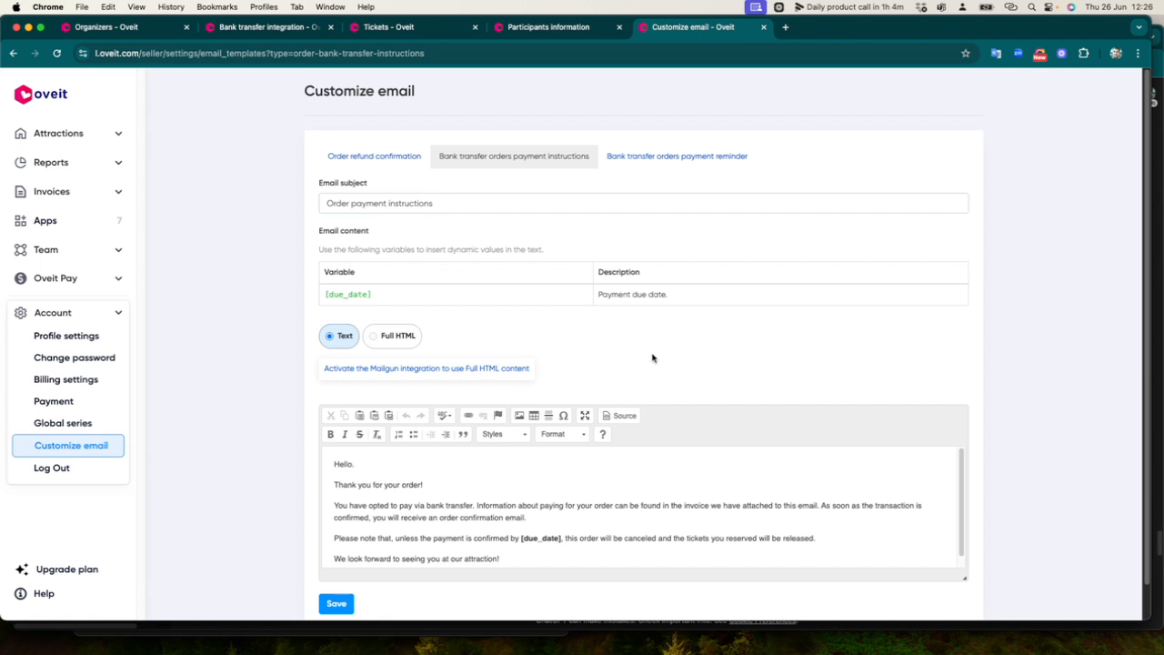
{"action": "scroll", "coordinate": [652, 345], "scroll_direction": "down", "scroll_amount": 1}
{"action": "scroll", "coordinate": [406, 435], "scroll_direction": "down", "scroll_amount": 1}
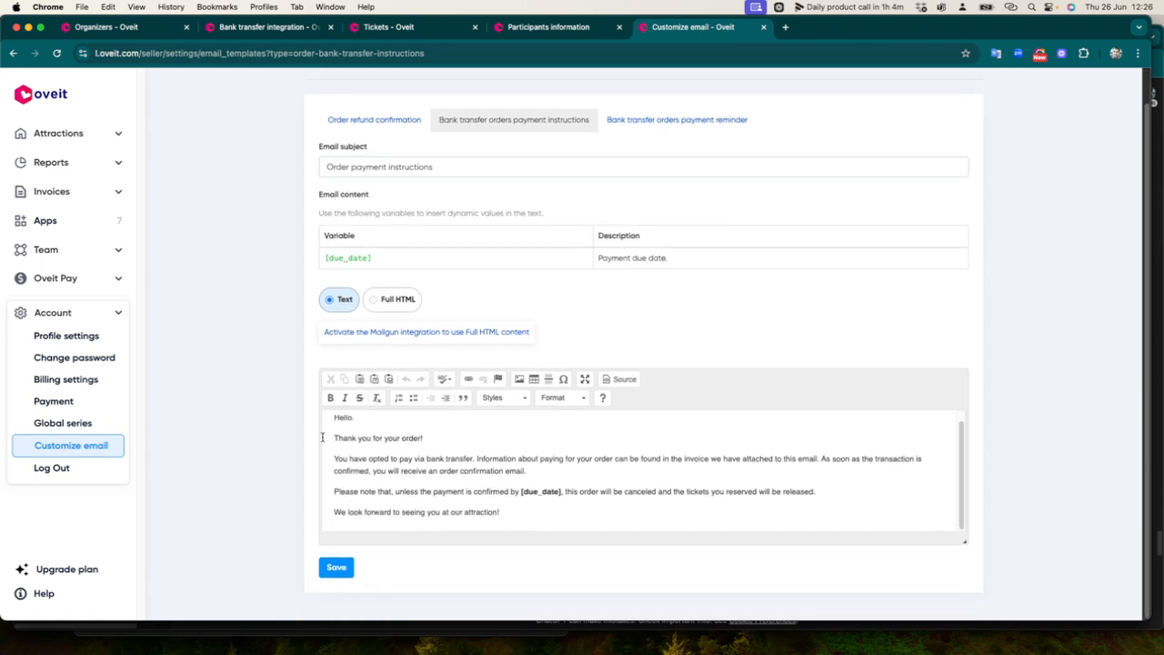
{"action": "left_click_drag", "start_coordinate": [342, 422], "coordinate": [564, 501]}
{"action": "left_click", "coordinate": [563, 519]}
{"action": "key", "text": "super+b"}
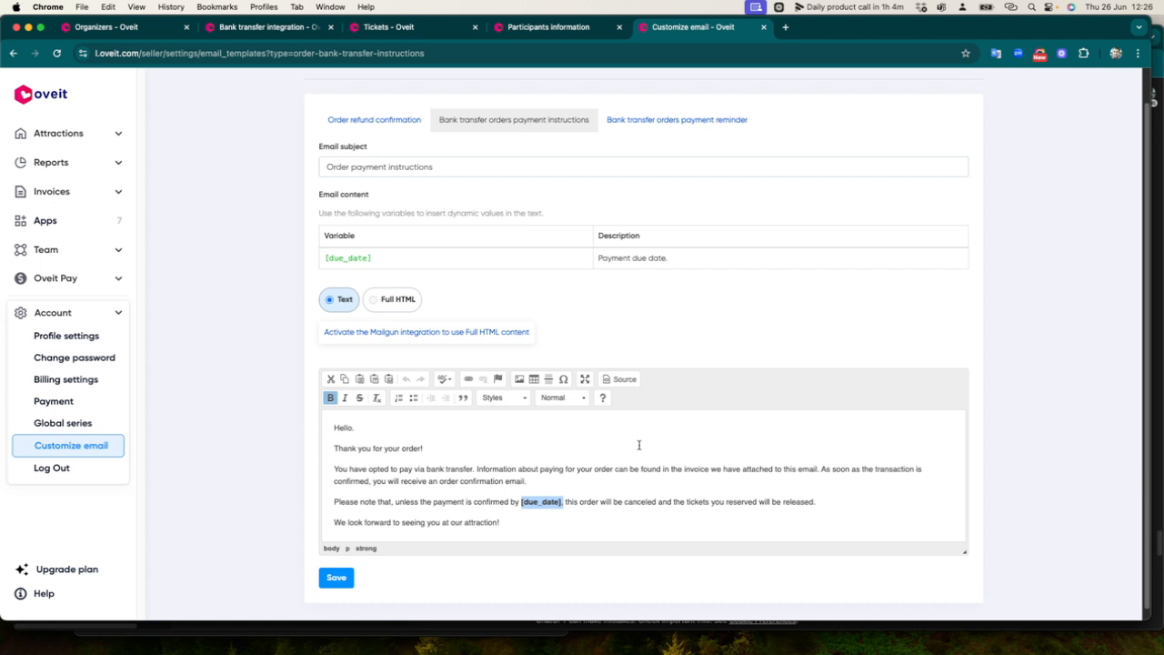
Open the Bank transfer orders payment reminder template and read its body with bold [order_ref] and [due_date]
{"action": "left_click", "coordinate": [666, 125]}
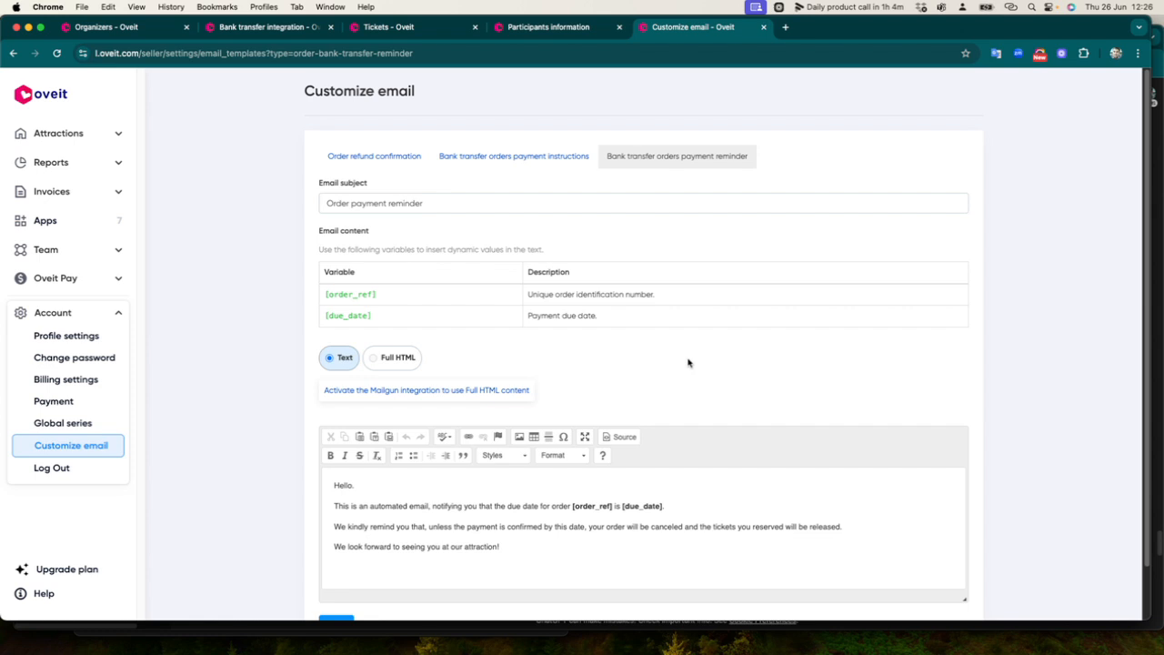
{"action": "left_click_drag", "start_coordinate": [335, 485], "coordinate": [519, 542]}
{"action": "left_click", "coordinate": [527, 547]}
{"action": "left_click_drag", "start_coordinate": [526, 547], "coordinate": [310, 503]}
{"action": "left_click", "coordinate": [446, 546]}
Open Reports > Order history and locate the three pending-payment orders
{"action": "left_click", "coordinate": [87, 166]}
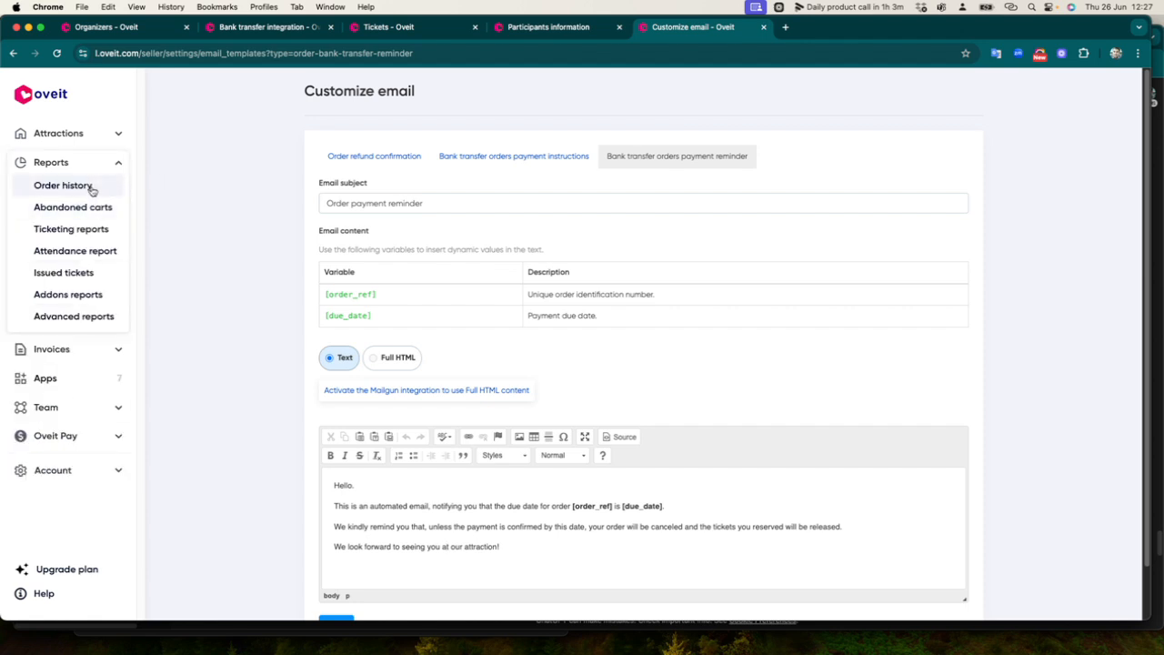
{"action": "left_click", "coordinate": [89, 187]}
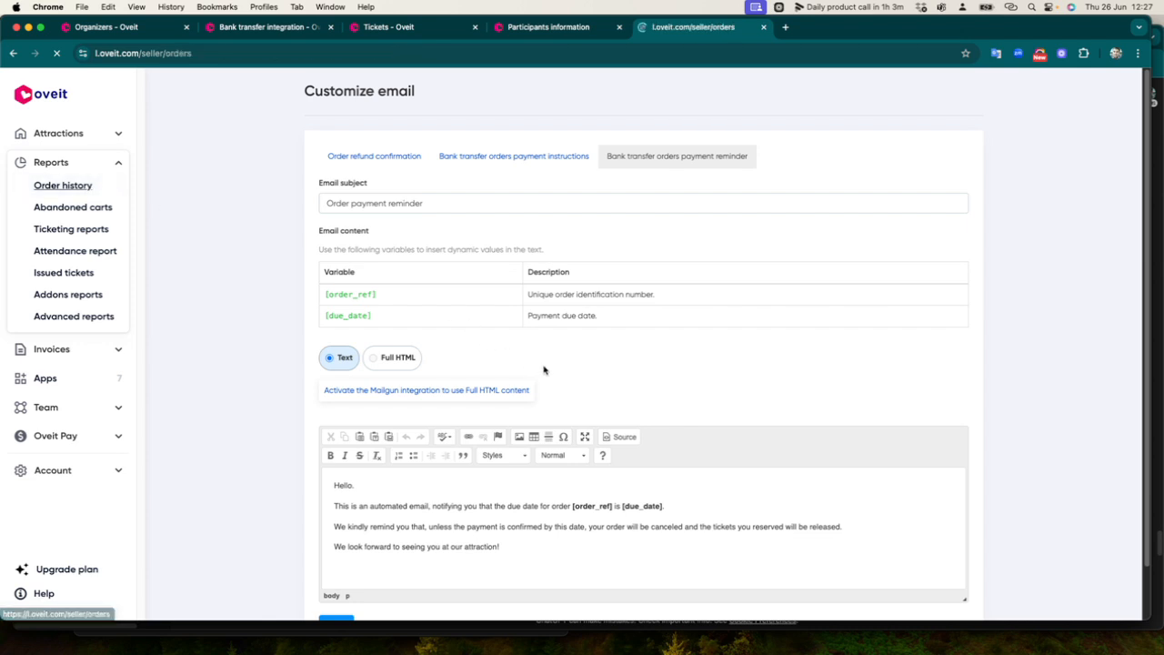
{"action": "scroll", "coordinate": [388, 437], "scroll_direction": "down", "scroll_amount": 2}
{"action": "scroll", "coordinate": [388, 438], "scroll_direction": "down", "scroll_amount": 4}
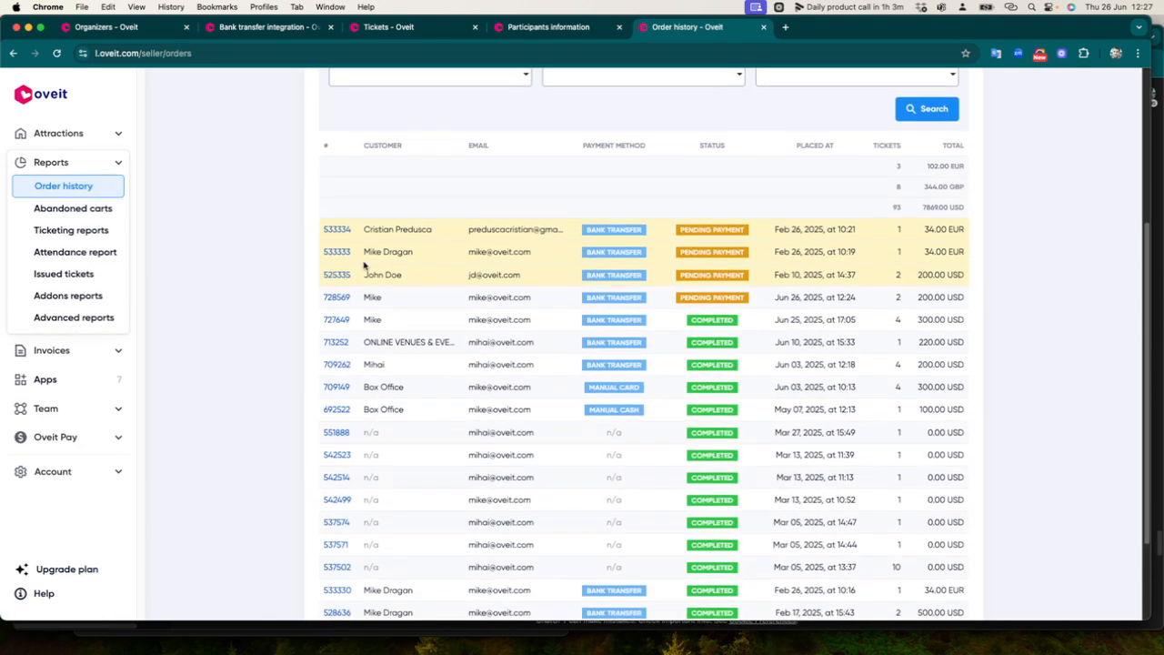
{"action": "left_click_drag", "start_coordinate": [362, 235], "coordinate": [552, 270]}
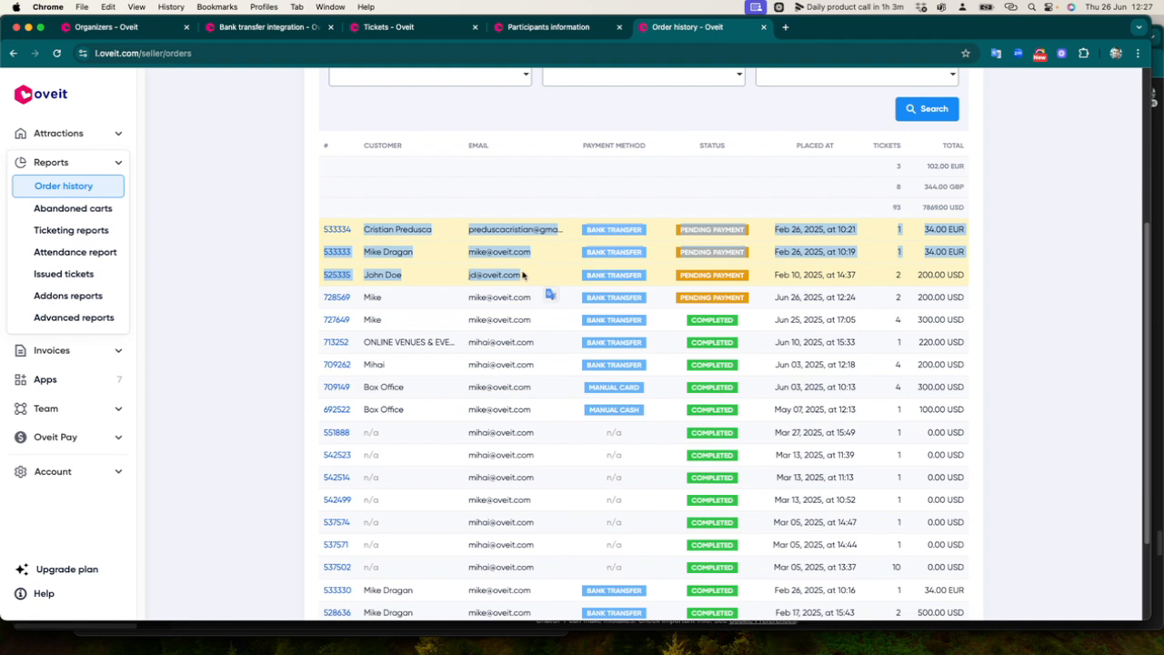
{"action": "left_click", "coordinate": [552, 271]}
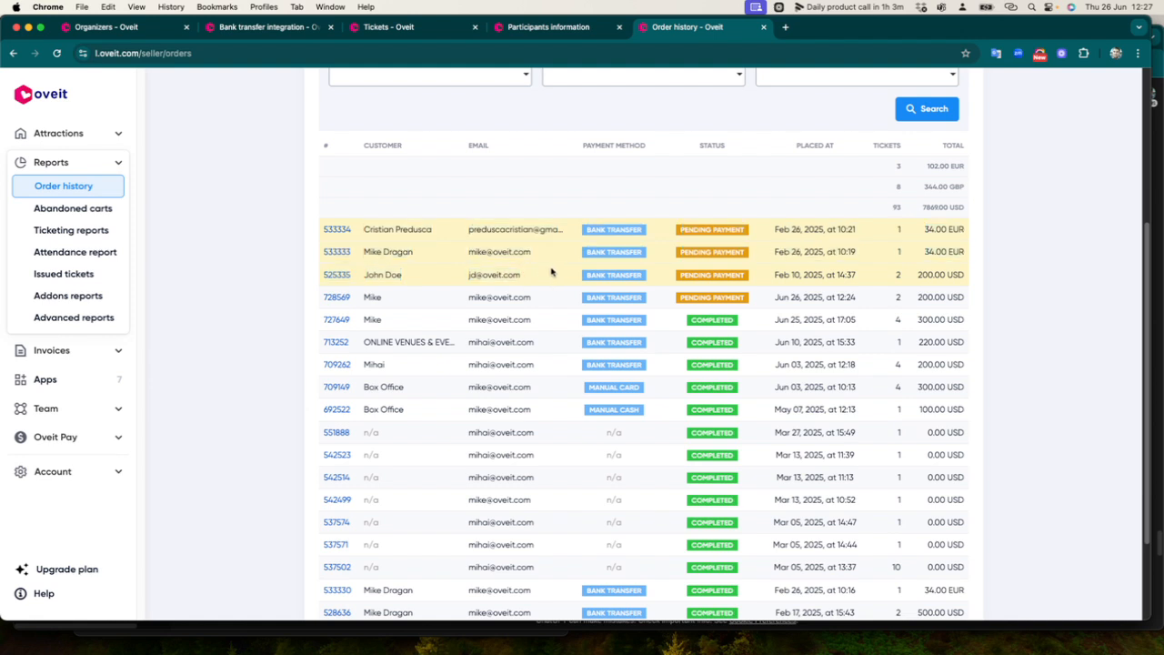
Open the second pending bank-transfer order and check its pending payment status
{"action": "left_click", "coordinate": [335, 252]}
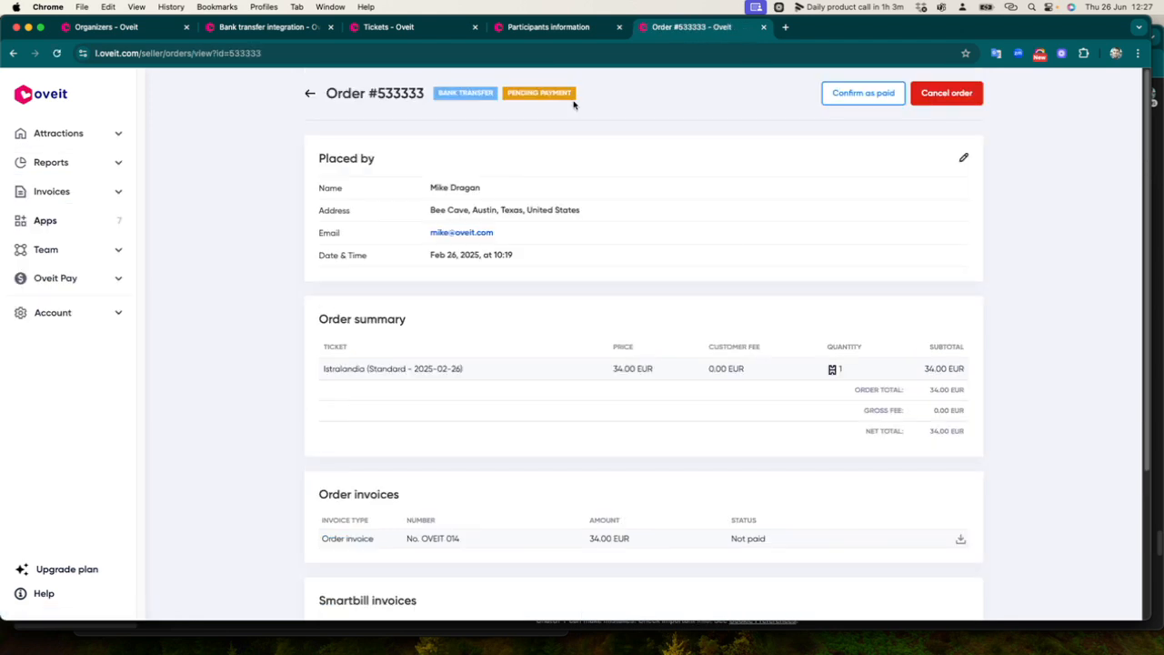
{"action": "left_click_drag", "start_coordinate": [514, 96], "coordinate": [583, 93]}
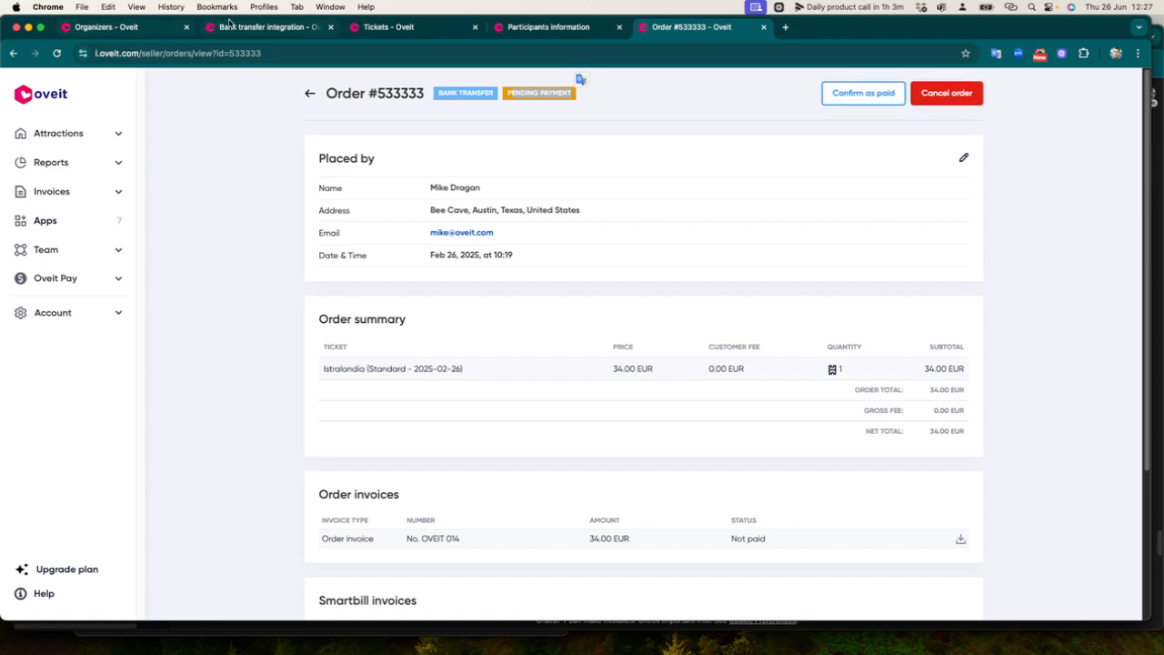
{"action": "left_click", "coordinate": [267, 27]}
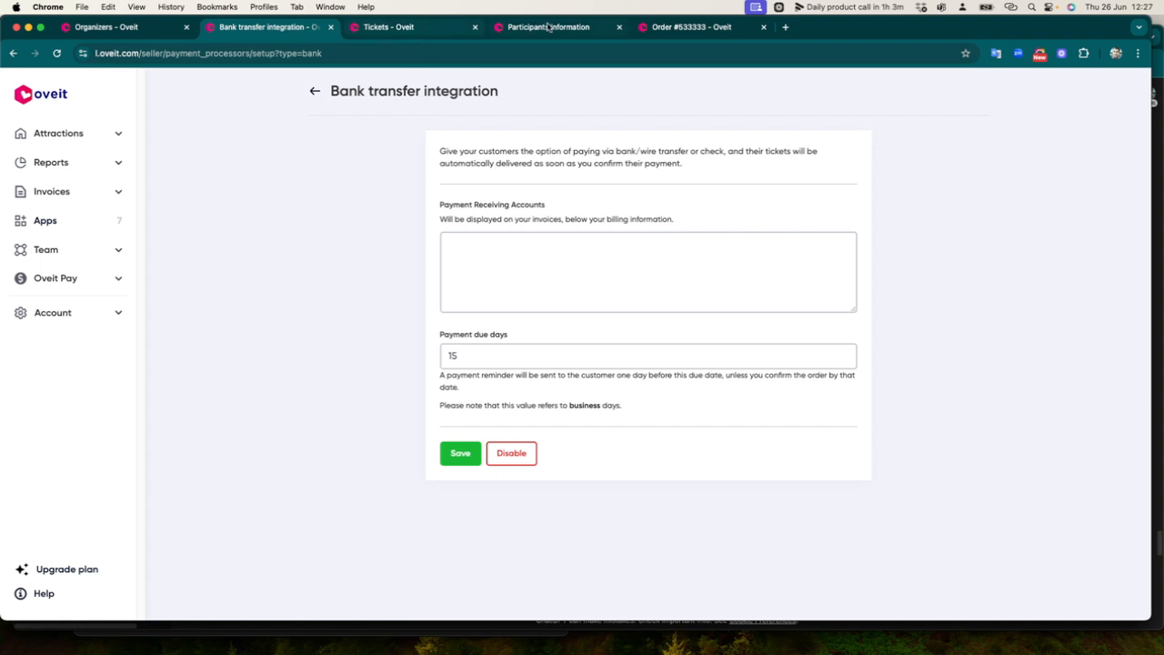
Go to Account > Customize email and show the Bank transfer orders payment instructions template
{"action": "left_click", "coordinate": [437, 29]}
{"action": "left_click", "coordinate": [535, 27]}
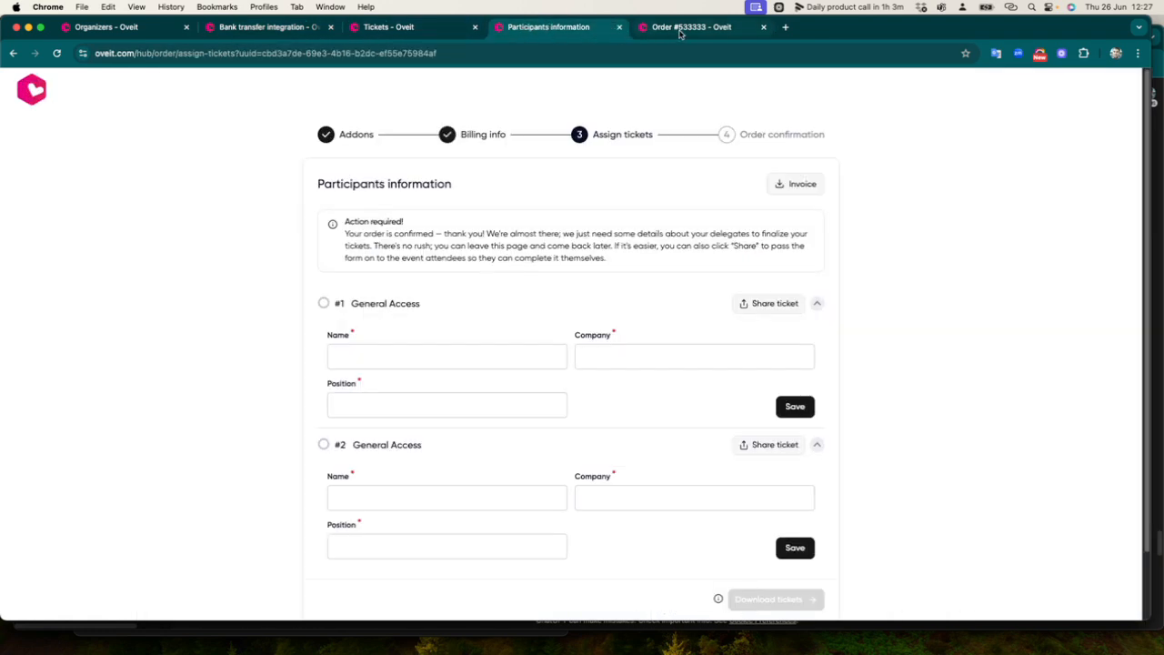
{"action": "left_click", "coordinate": [681, 29]}
{"action": "left_click", "coordinate": [68, 319]}
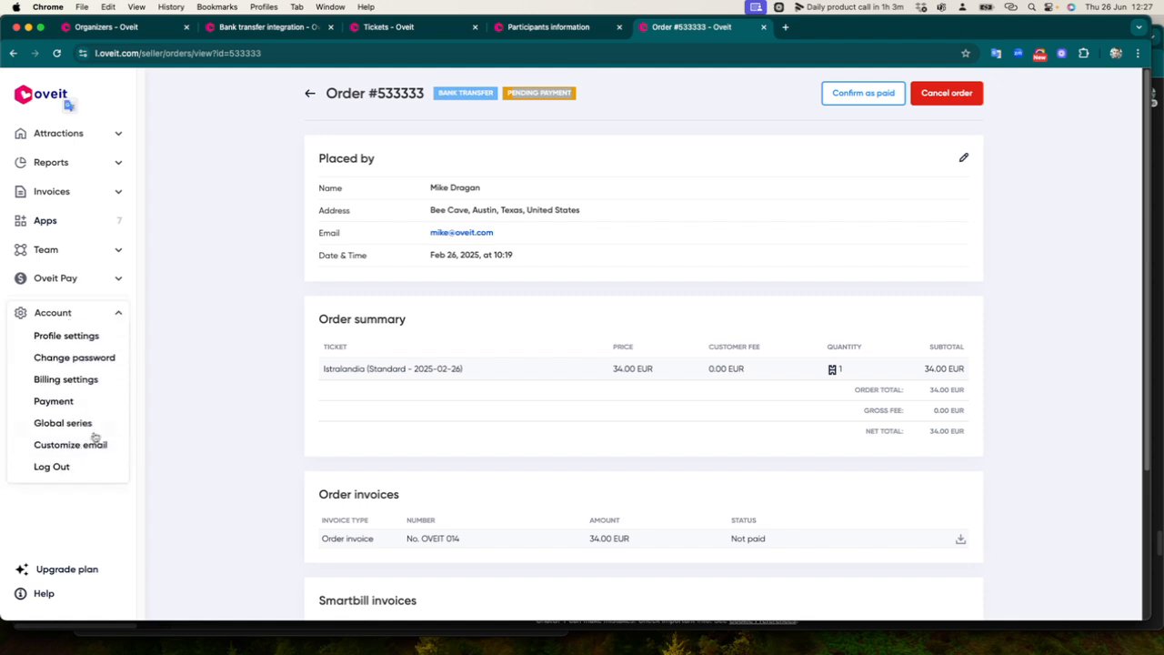
{"action": "left_click", "coordinate": [71, 446]}
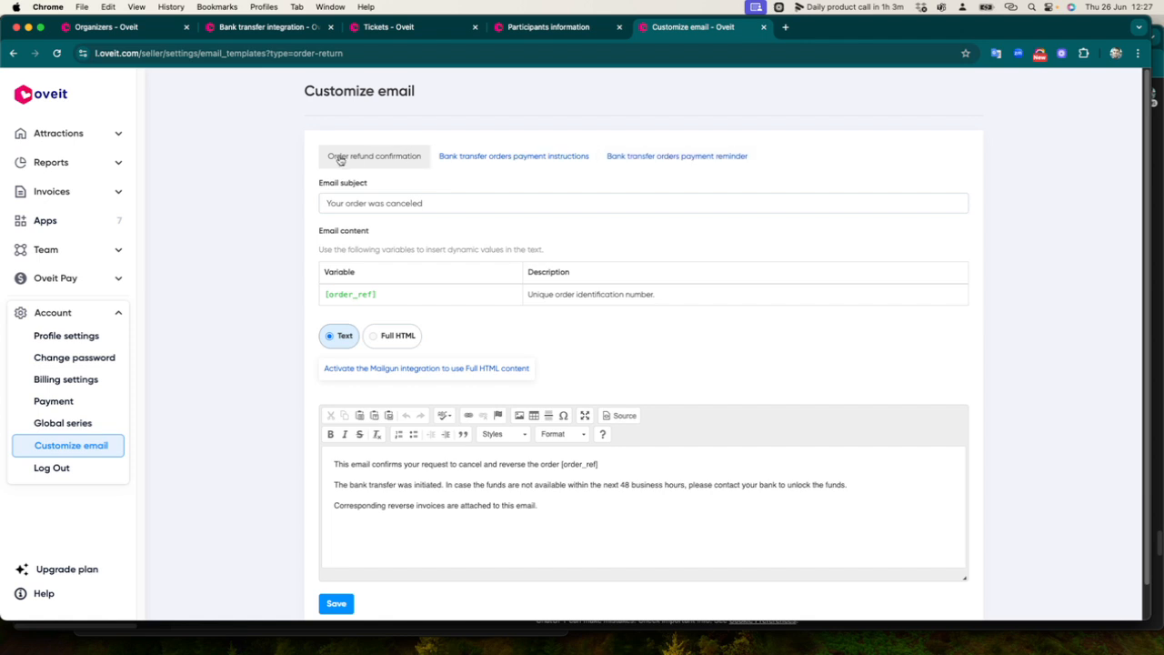
{"action": "left_click", "coordinate": [533, 158]}
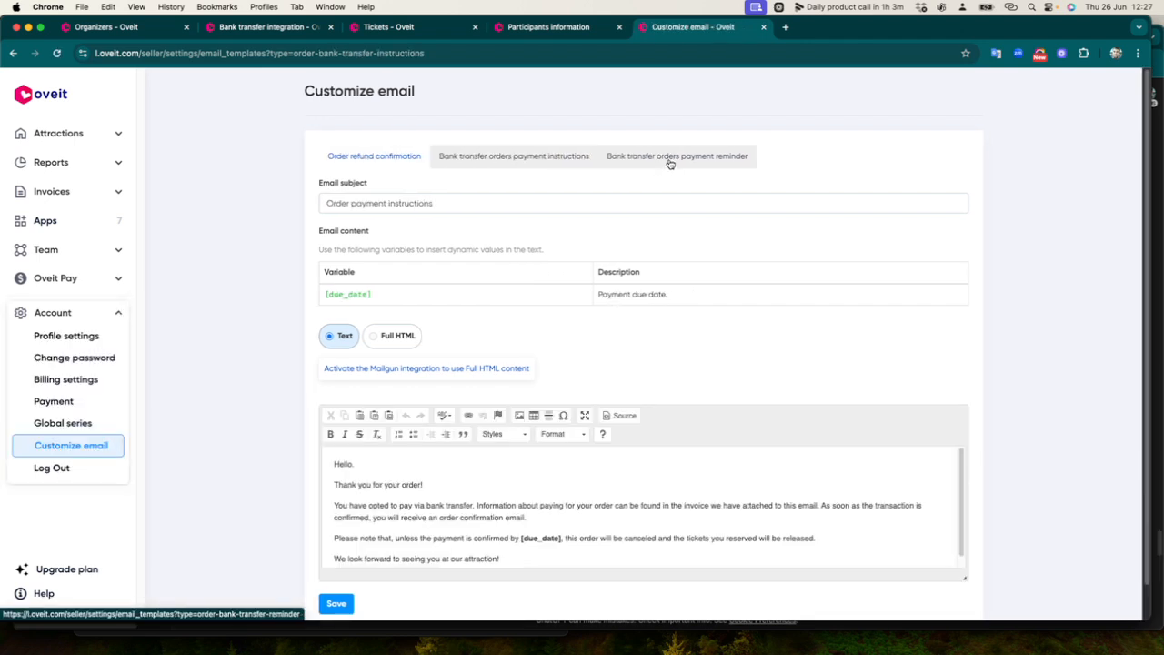